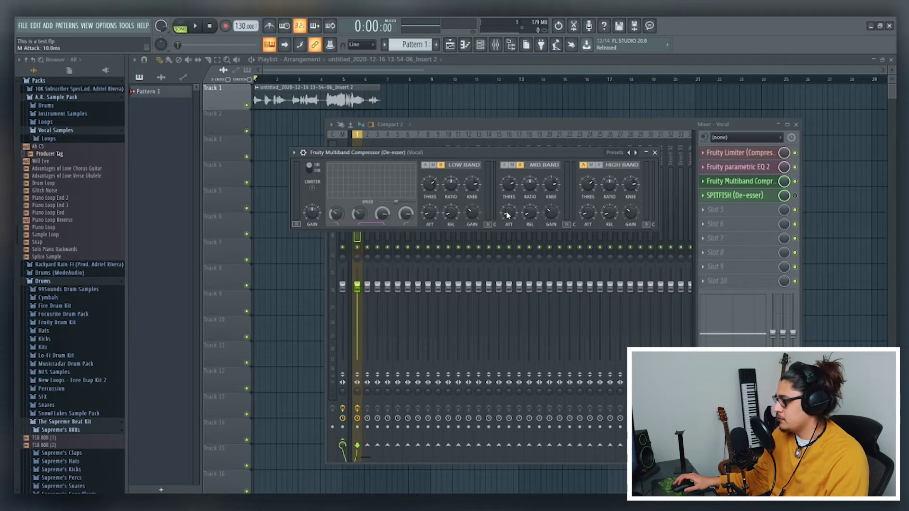
pyautogui.moveTo(471, 154); pyautogui.dragTo(464, 159)
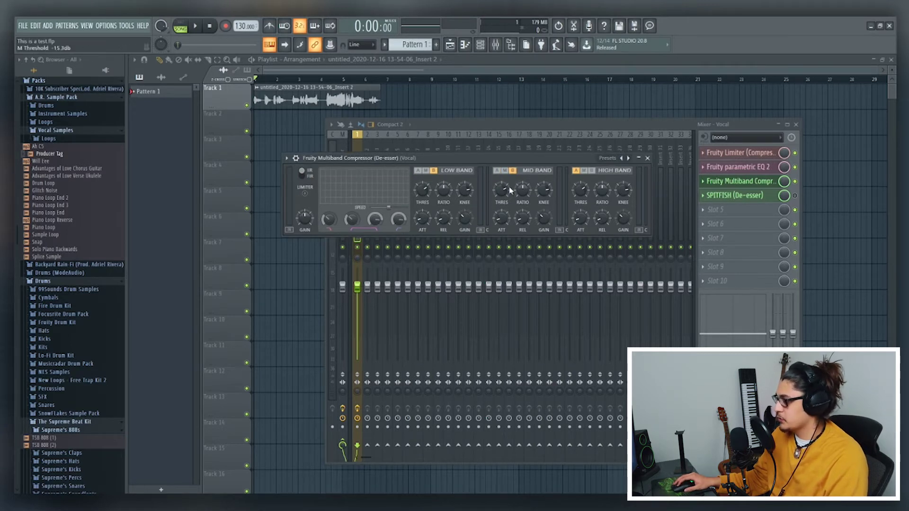
pyautogui.moveTo(332, 158); pyautogui.dragTo(327, 160)
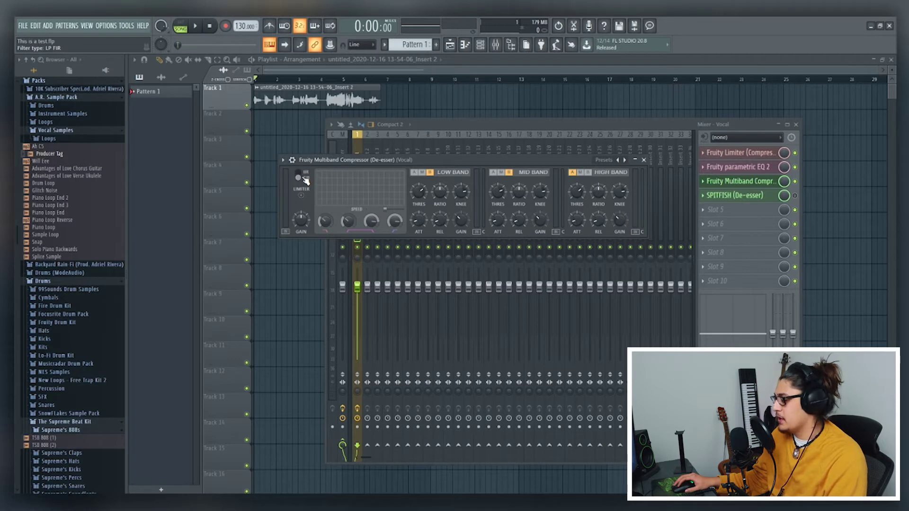
pyautogui.moveTo(325, 166)
pyautogui.mouseDown()
pyautogui.moveTo(313, 167)
pyautogui.moveTo(343, 169)
pyautogui.moveTo(339, 160)
pyautogui.mouseUp()
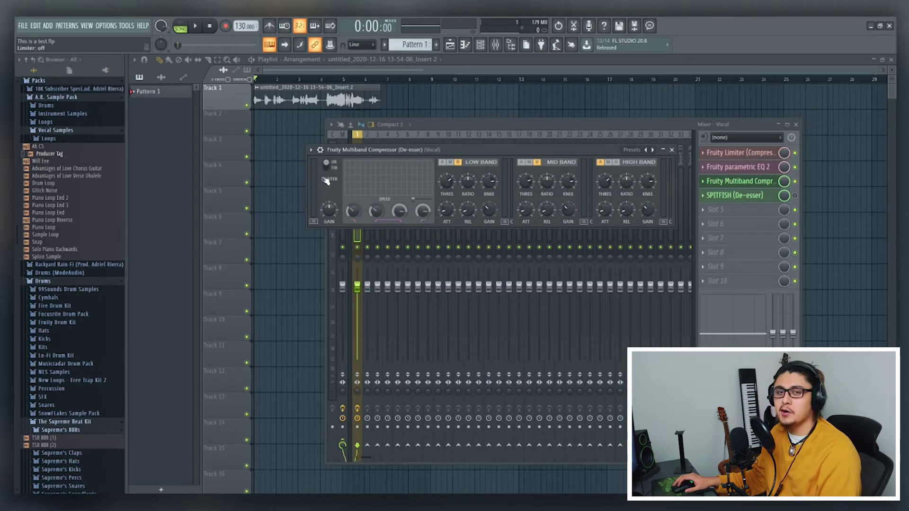
pyautogui.moveTo(569, 150); pyautogui.dragTo(525, 145)
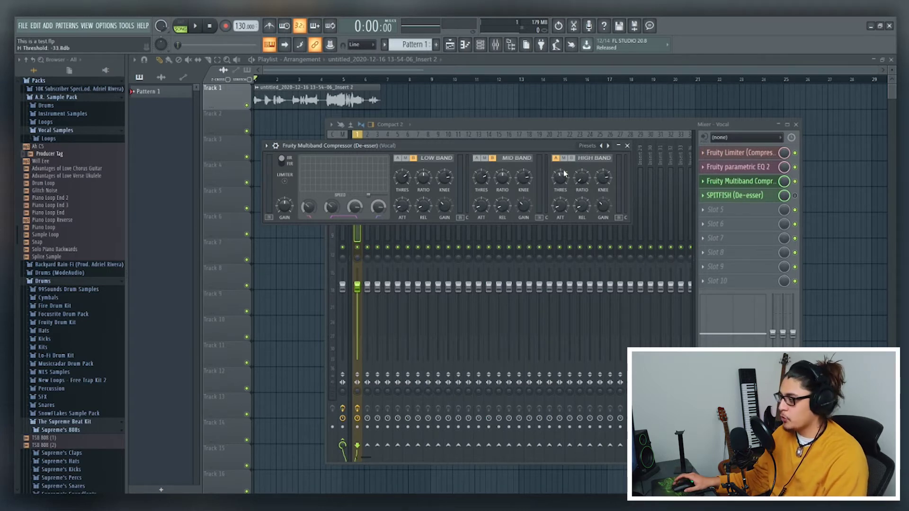
# Step: Play back the vocal through Fruity Multiband Compressor and mute its low and mid bands to isolate the high band
pyautogui.press('space')
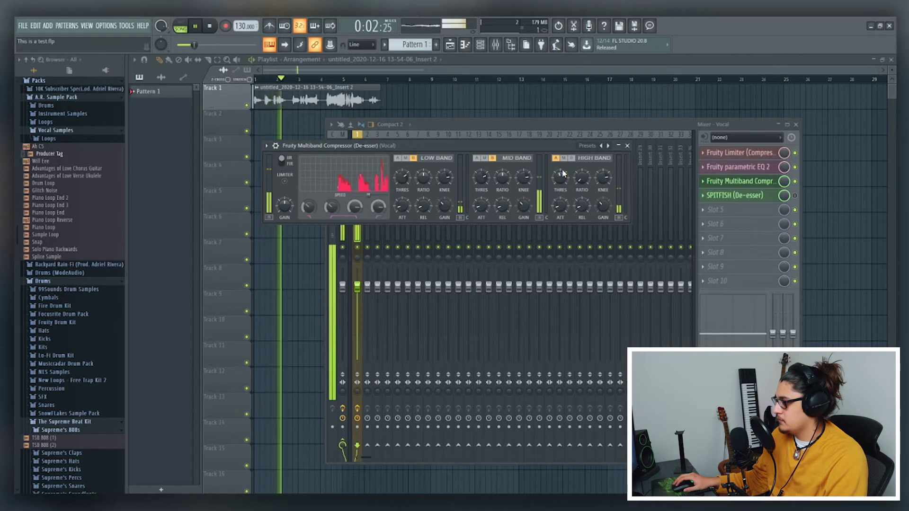
pyautogui.press('space')
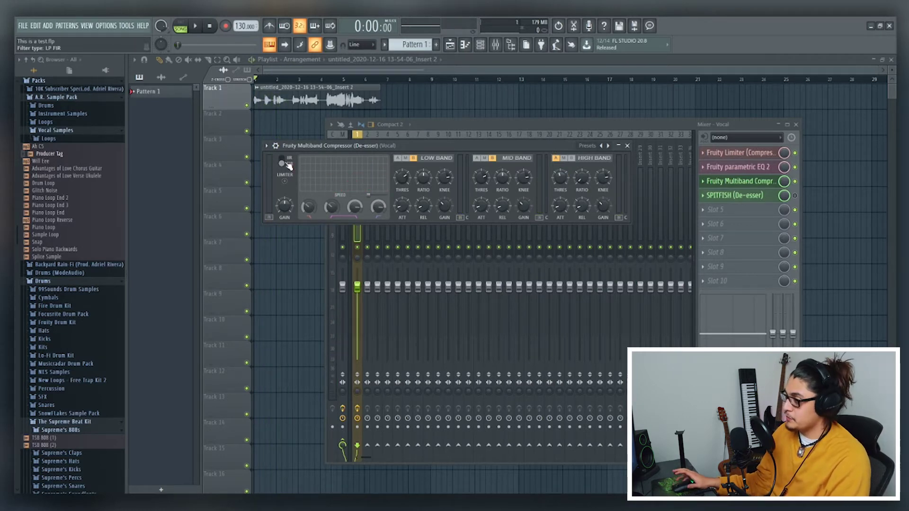
pyautogui.press('space')
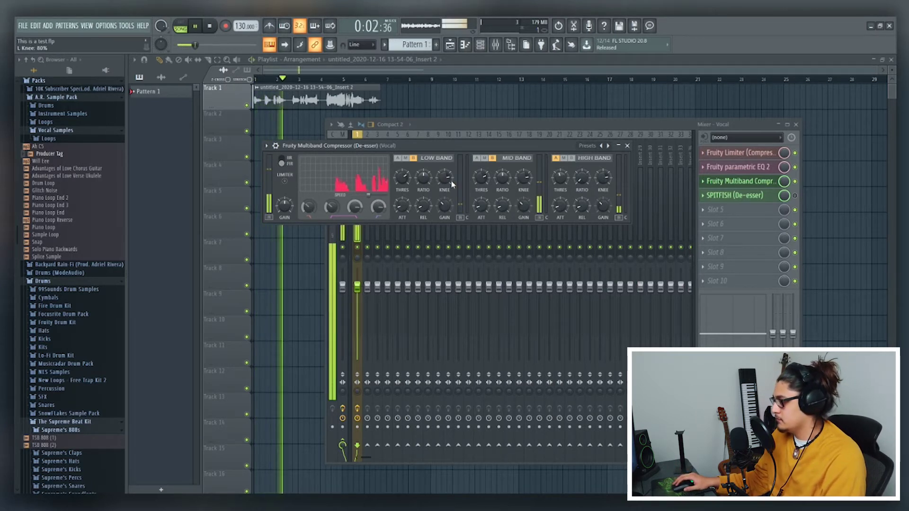
pyautogui.press('space')
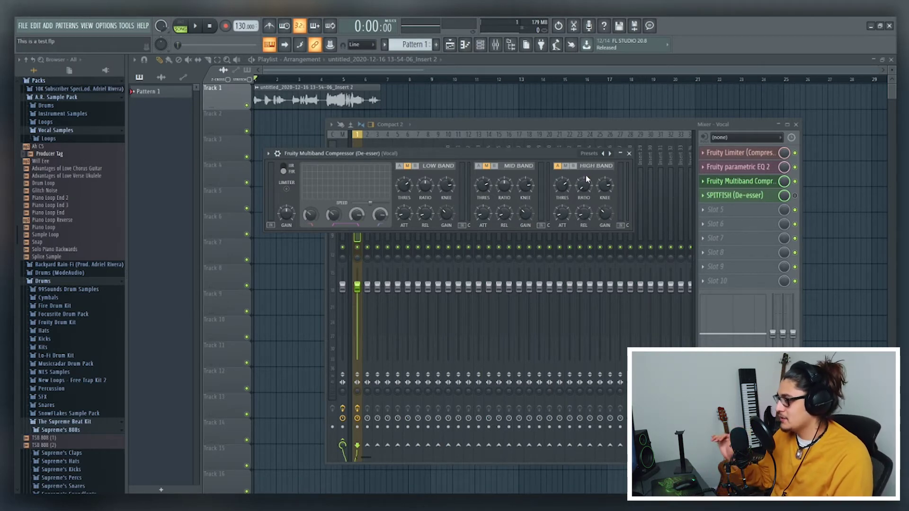
# Step: Sweep the multiband compressor's high-band crossover frequency during playback to locate the sibilance, and set it to about 8552 Hz
pyautogui.press('space')
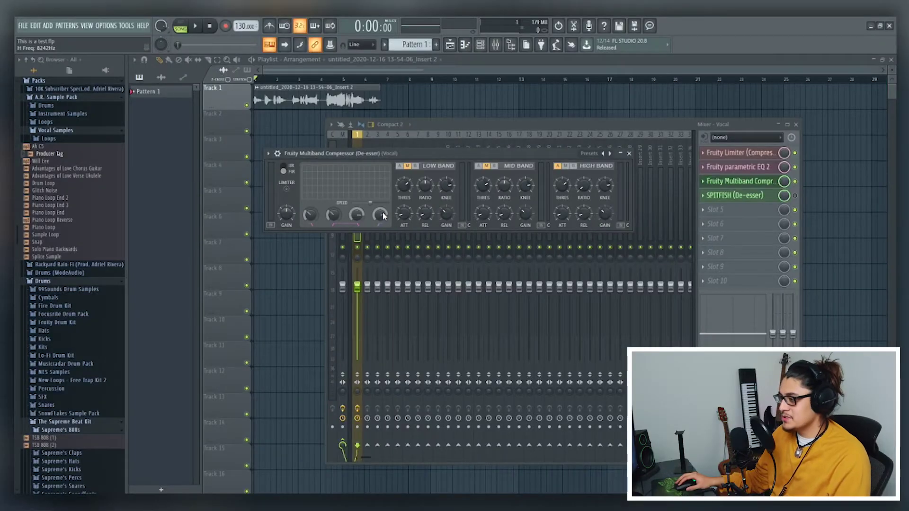
pyautogui.moveTo(374, 220); pyautogui.dragTo(374, 222)
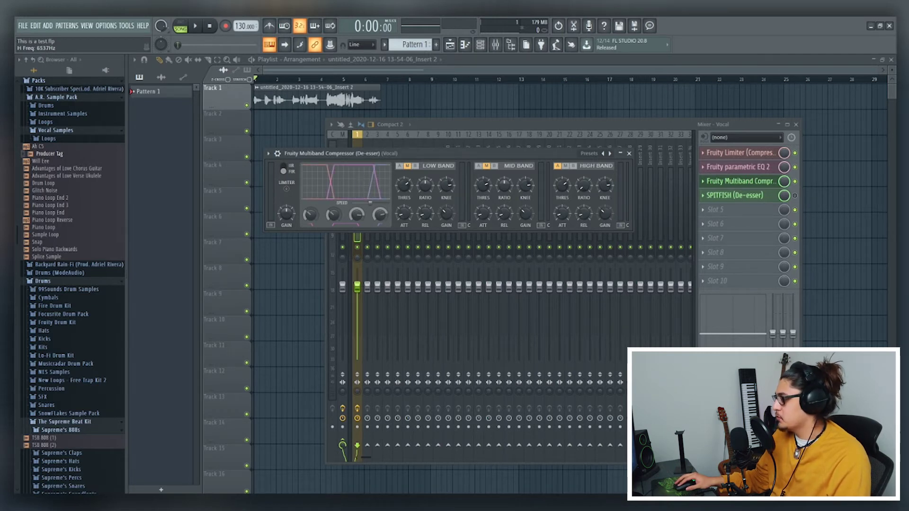
pyautogui.moveTo(380, 214); pyautogui.dragTo(382, 233)
pyautogui.press('space')
pyautogui.press('space')
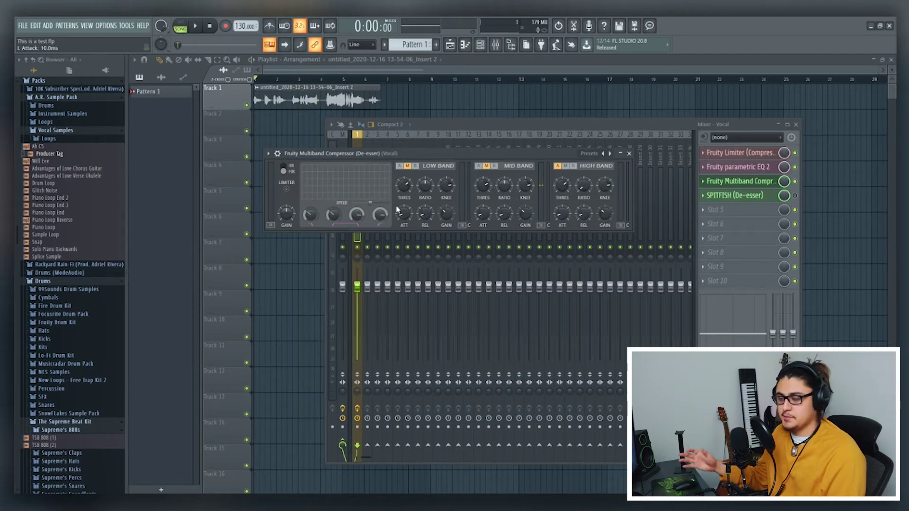
pyautogui.press('space')
pyautogui.press('space')
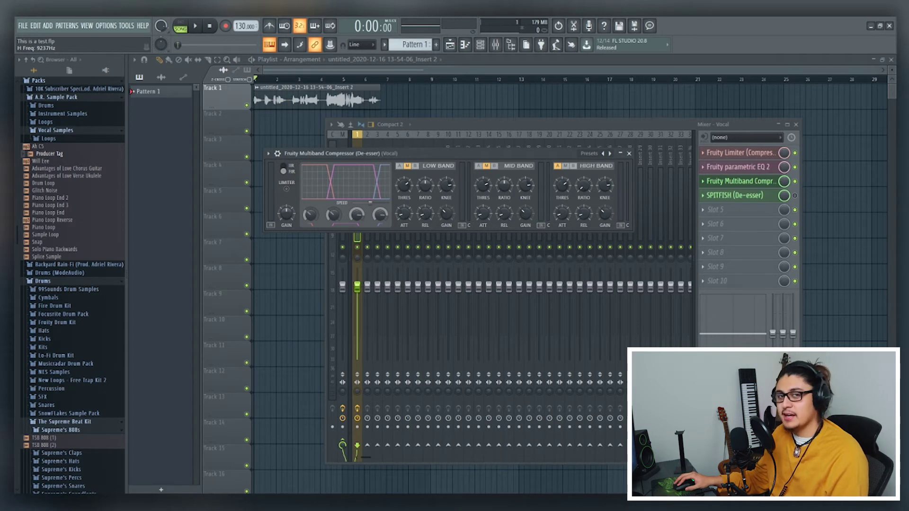
pyautogui.press('space')
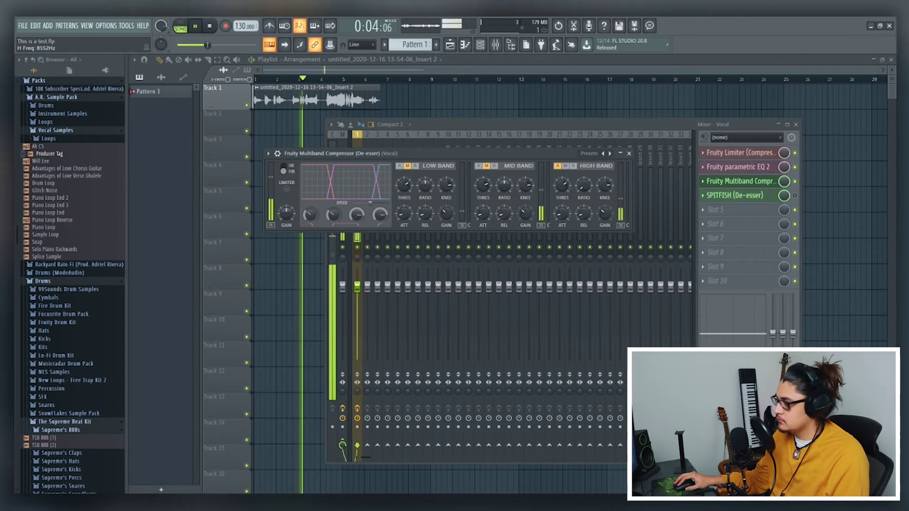
pyautogui.press('space')
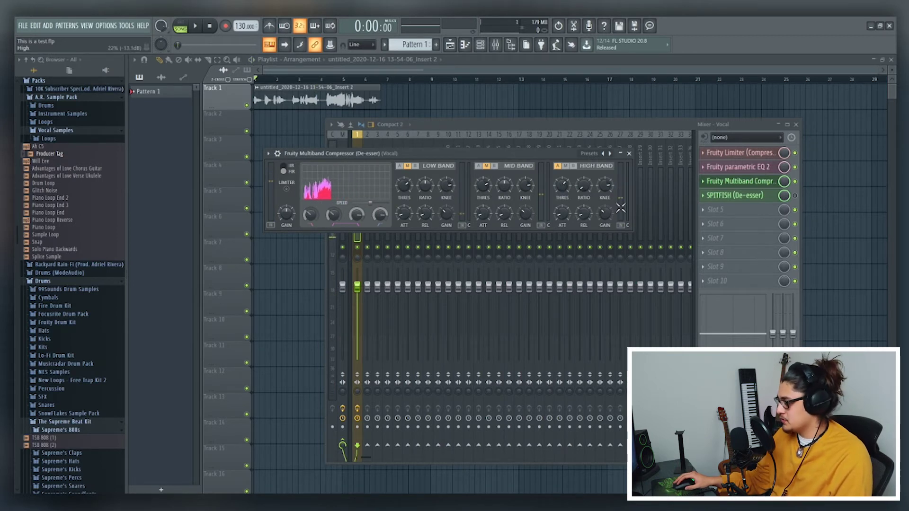
# Step: Audition the isolated high band, return the low and mid bands to bypass, and play the full vocal
pyautogui.press('space')
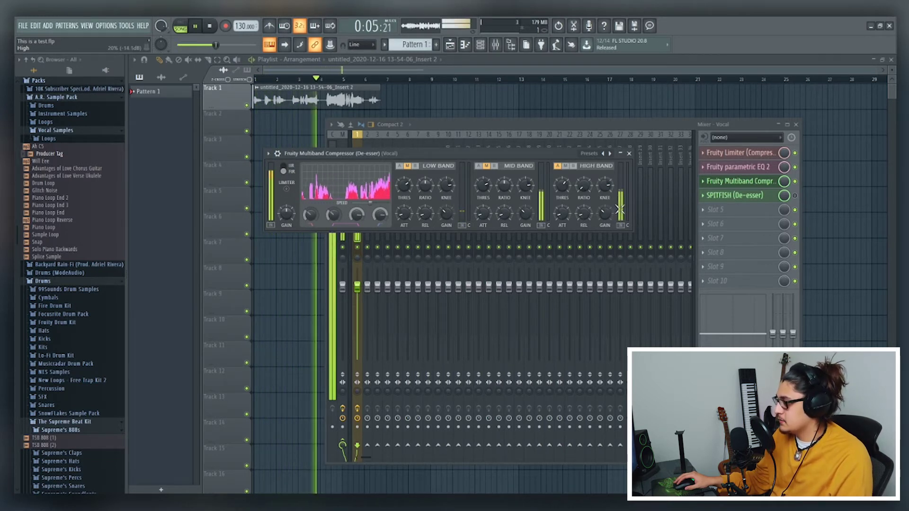
pyautogui.press('space')
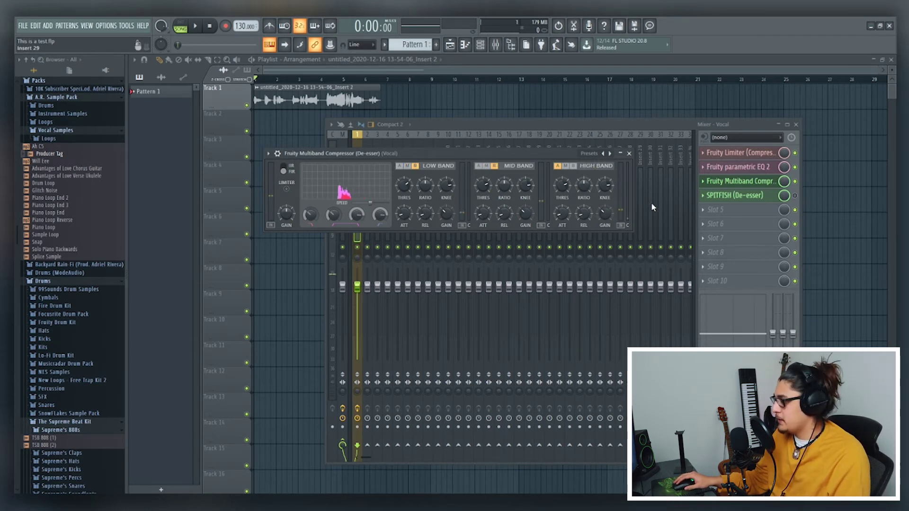
pyautogui.press('space')
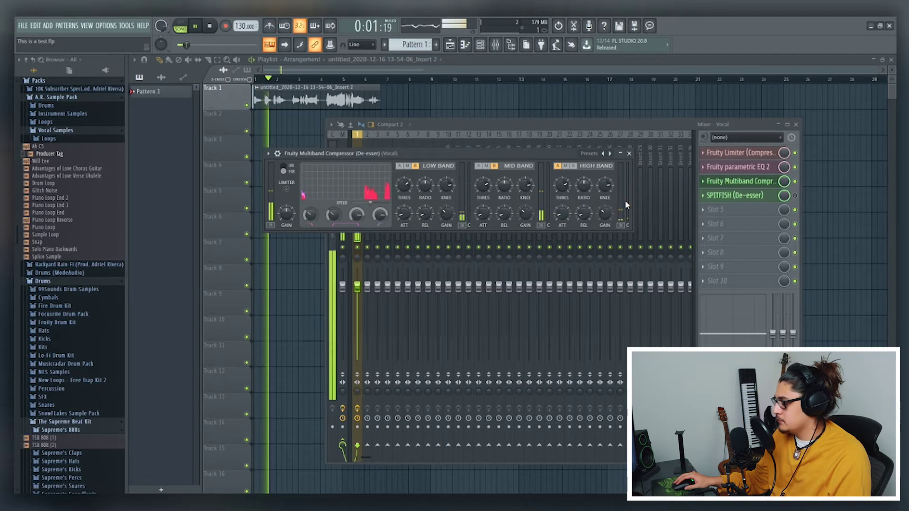
pyautogui.press('space')
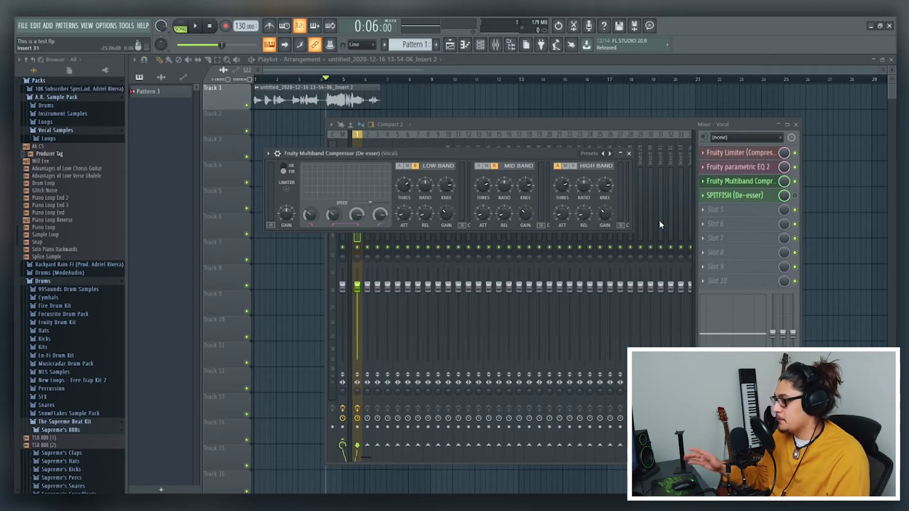
# Step: Compare the vocal from about the six-second mark with Fruity Multiband Compressor enabled and disabled
pyautogui.press('space')
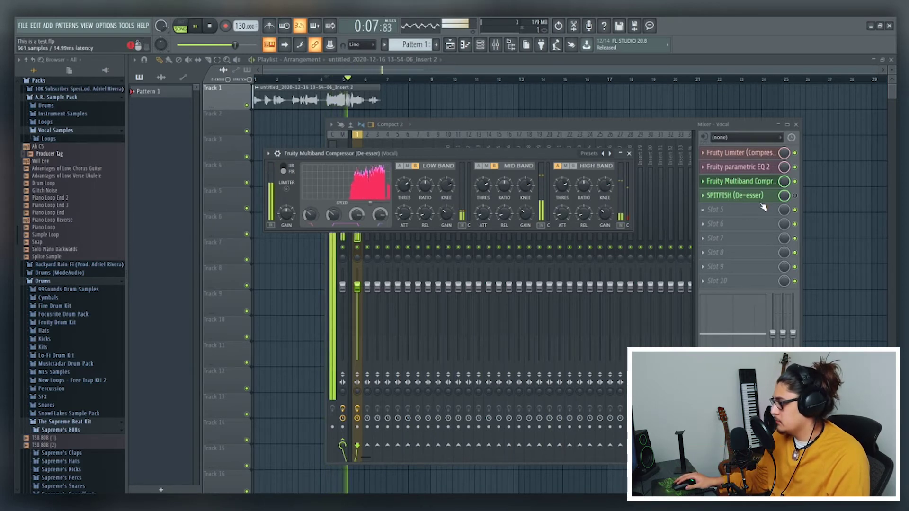
pyautogui.press('space')
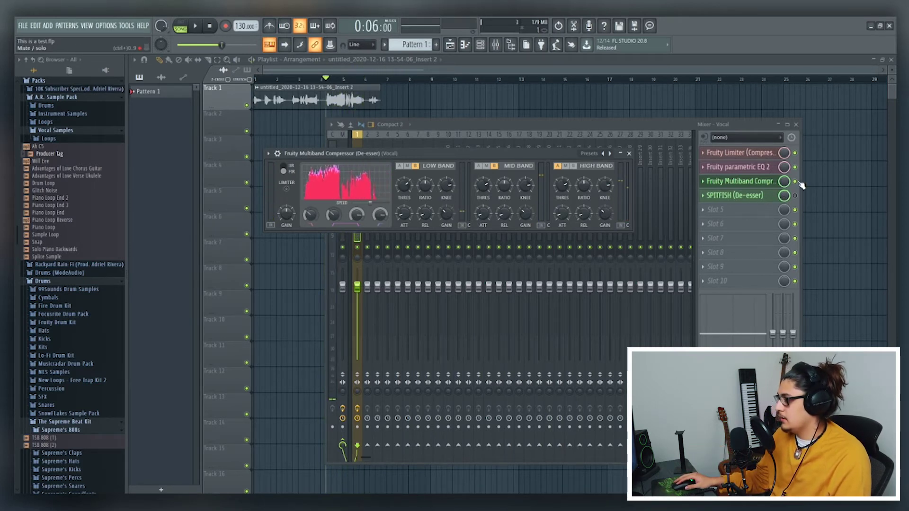
pyautogui.click(796, 181)
pyautogui.press('space')
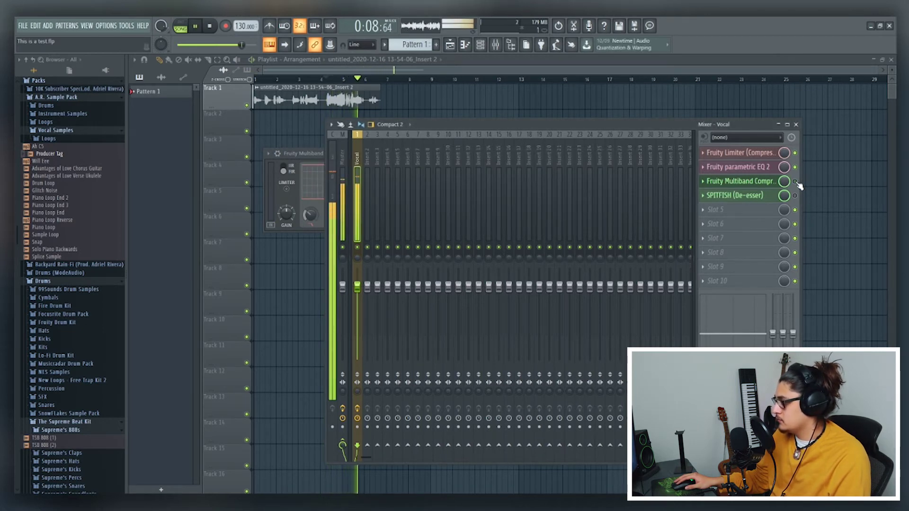
pyautogui.press('space')
pyautogui.click(776, 185)
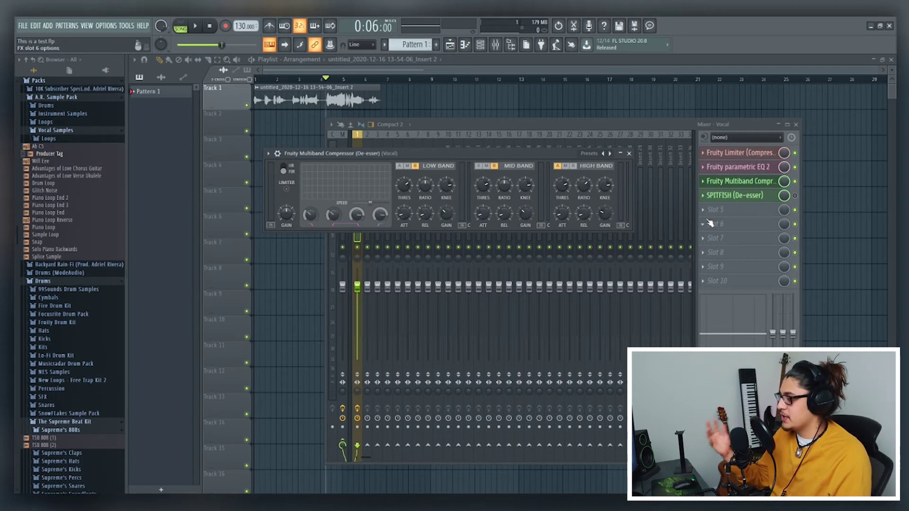
pyautogui.press('space')
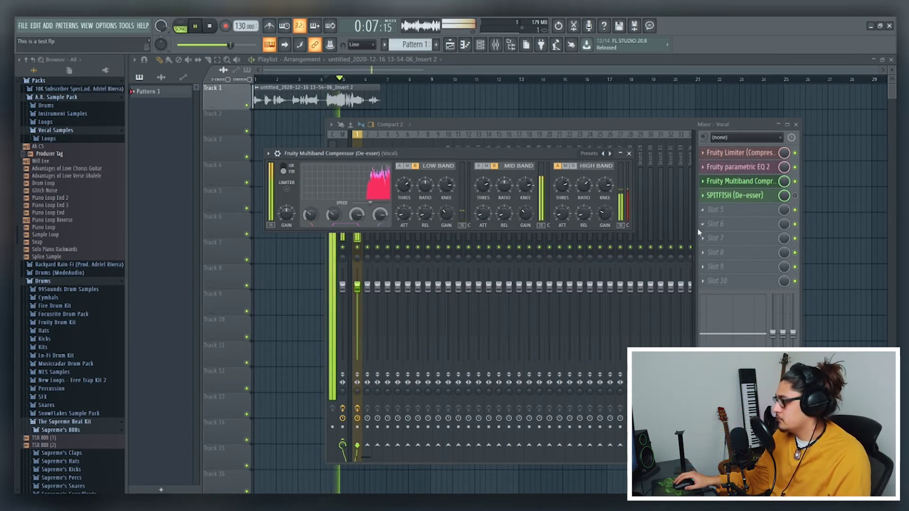
pyautogui.press('space')
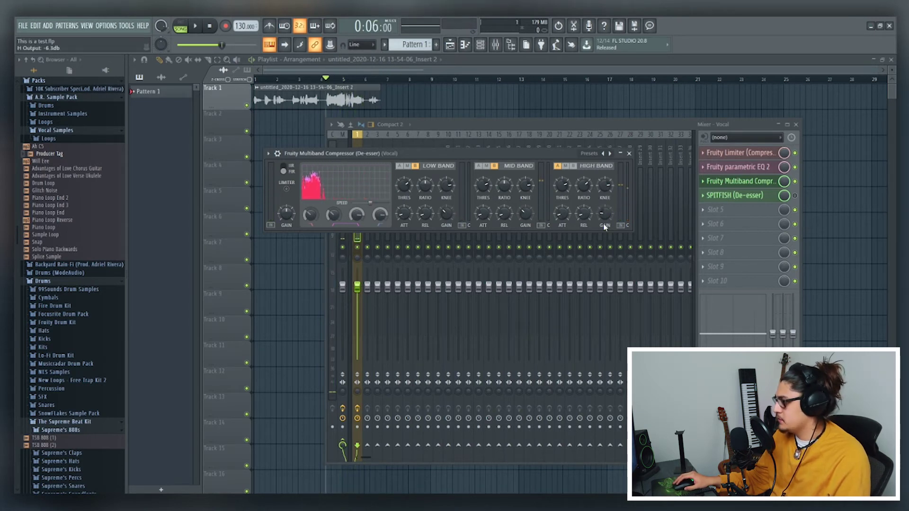
pyautogui.press('space')
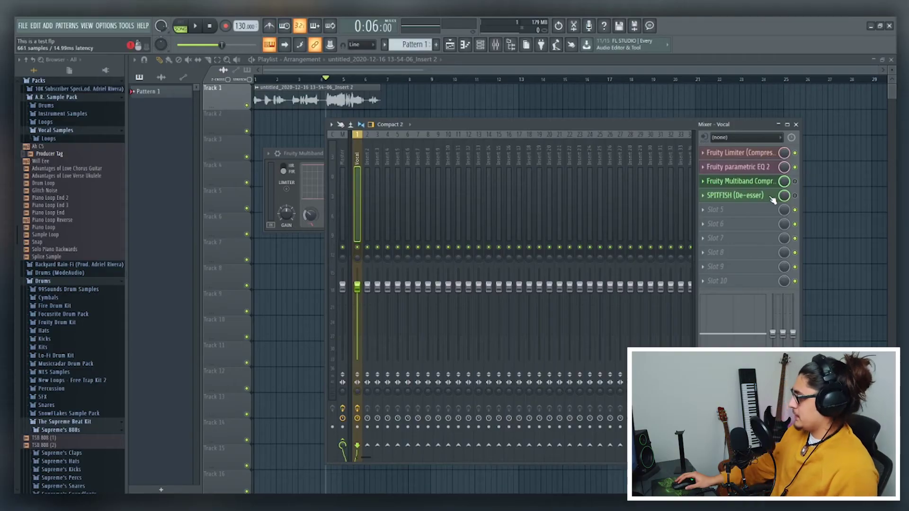
# Step: Open the SPITFISH de-esser on the Vocal mixer track and enable its effect slot
pyautogui.click(771, 199)
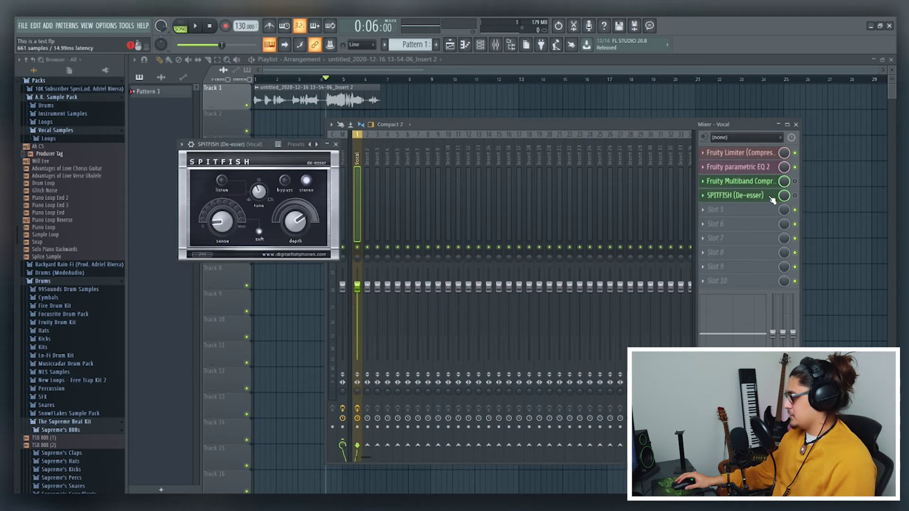
pyautogui.click(794, 196)
pyautogui.moveTo(222, 144); pyautogui.dragTo(334, 179)
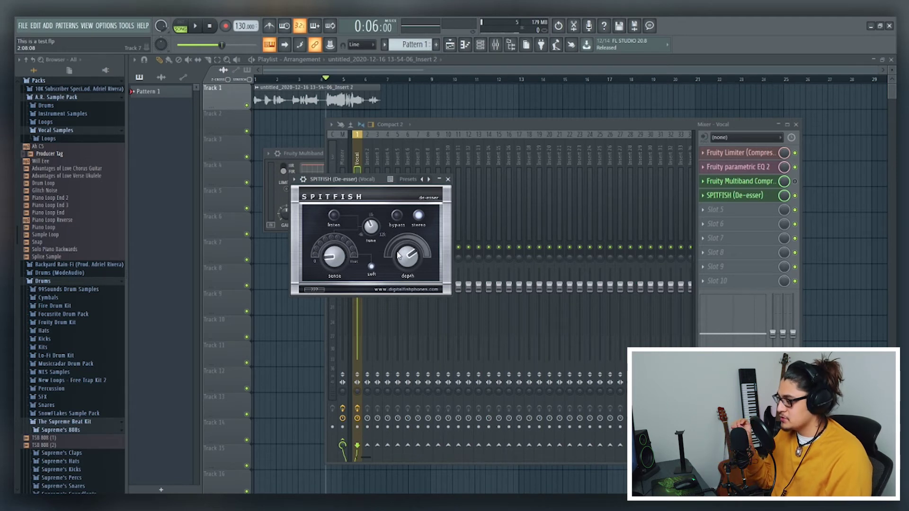
pyautogui.moveTo(399, 255); pyautogui.dragTo(427, 245)
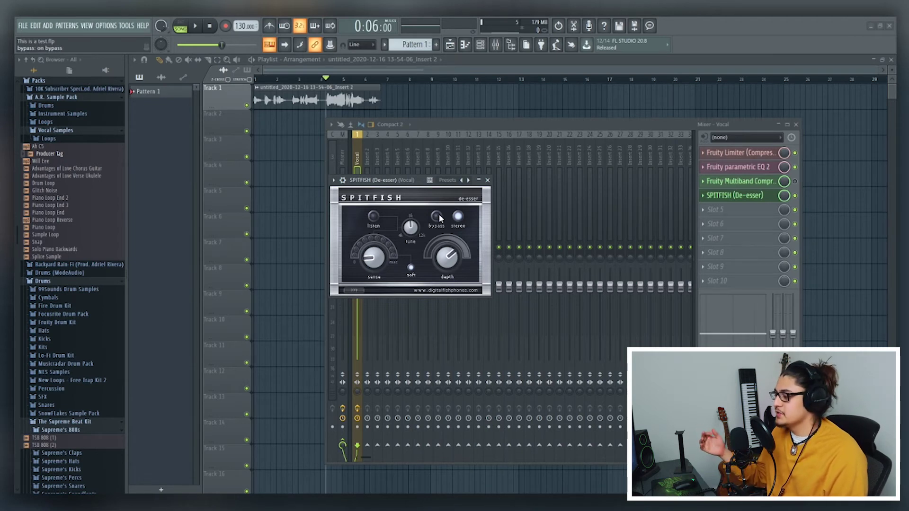
pyautogui.click(458, 217)
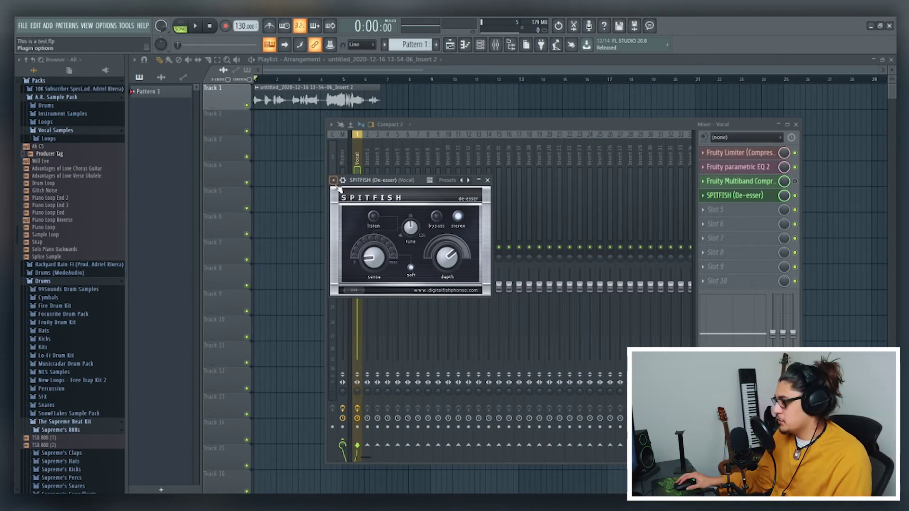
# Step: Load the "male voice (hard)" preset in the SPITFISH de-esser
pyautogui.click(334, 181)
pyautogui.moveTo(351, 217)
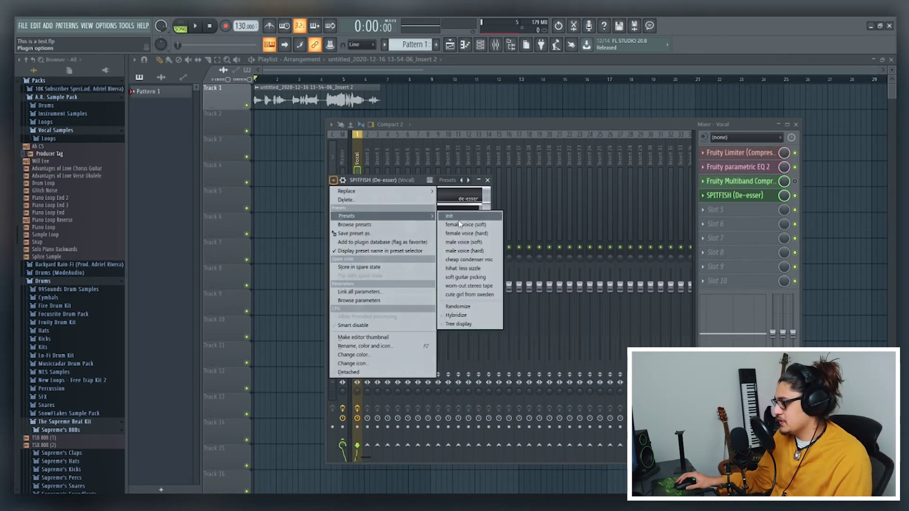
pyautogui.click(493, 252)
pyautogui.moveTo(337, 176); pyautogui.dragTo(339, 195)
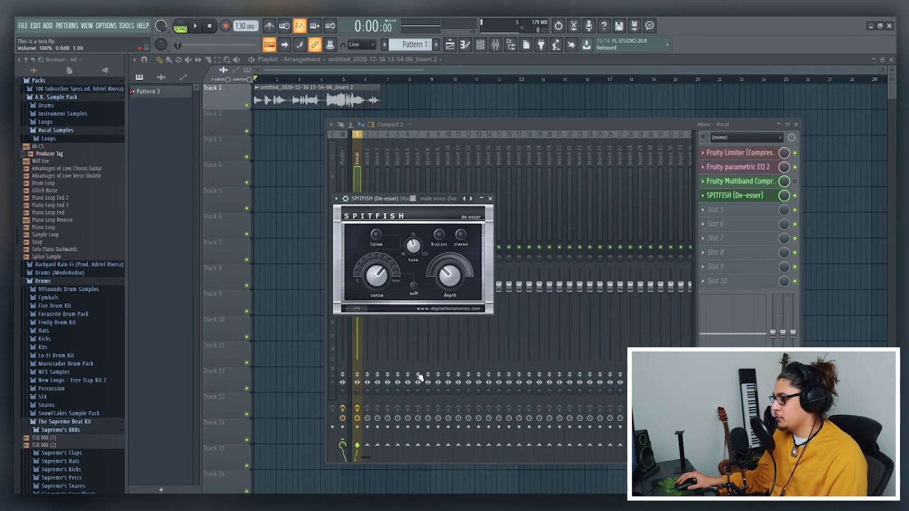
pyautogui.click(336, 198)
pyautogui.moveTo(351, 234)
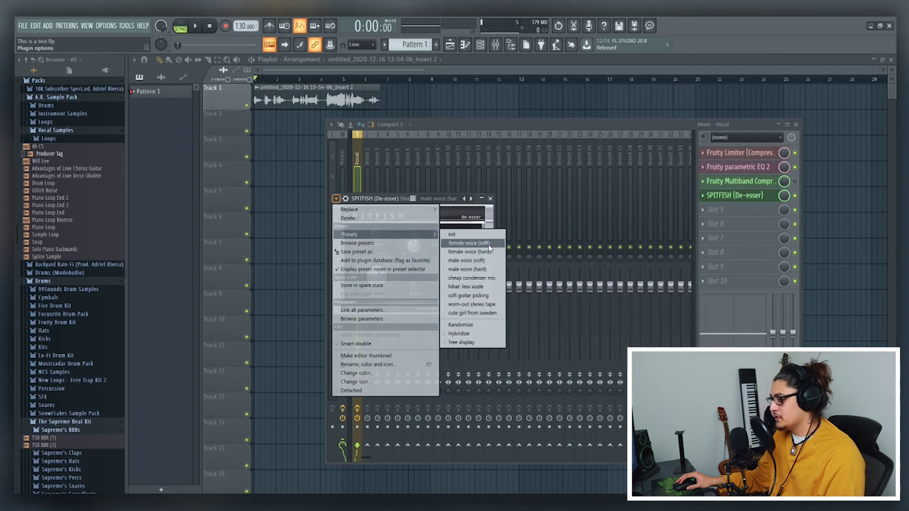
pyautogui.click(396, 202)
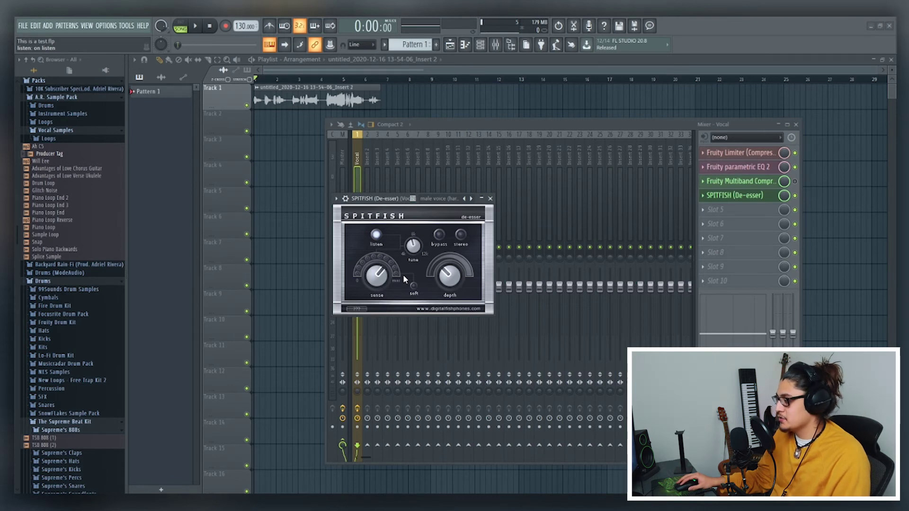
# Step: Turn on SPITFISH's listen mode, play the vocal, and set the sense control to 23
pyautogui.press('space')
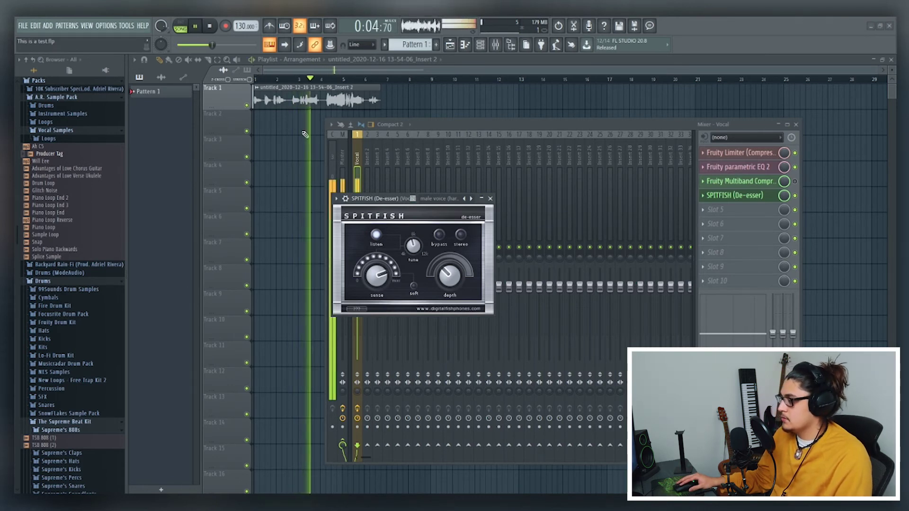
pyautogui.press('space')
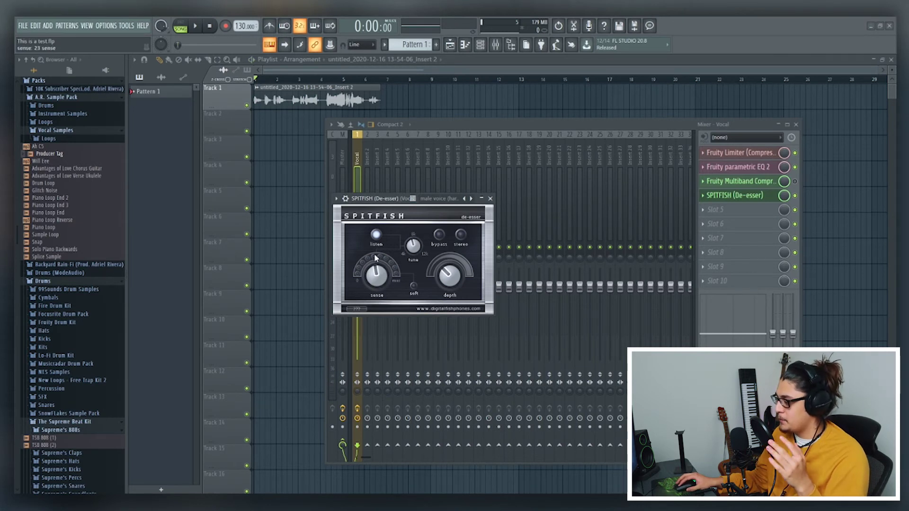
# Step: Set SPITFISH's sense control to 15 while the vocal plays, stop playback, and raise the depth control
pyautogui.press('space')
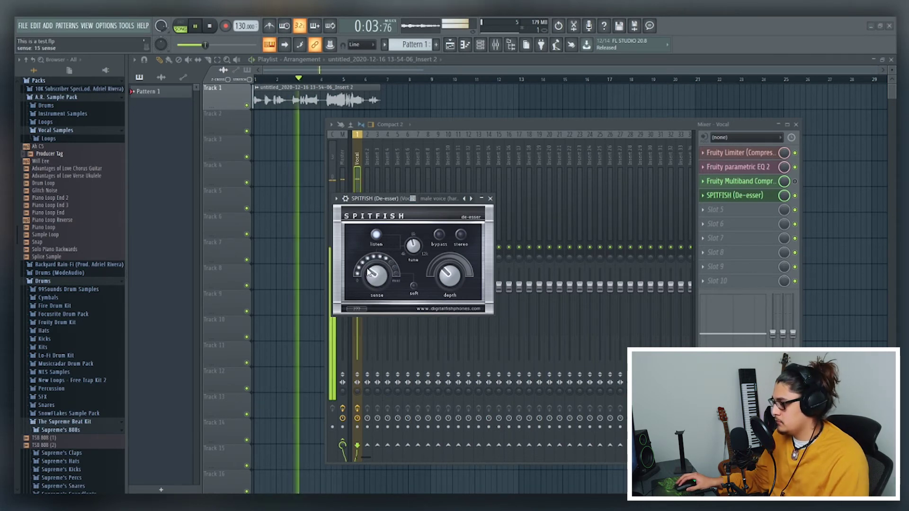
pyautogui.click(210, 29)
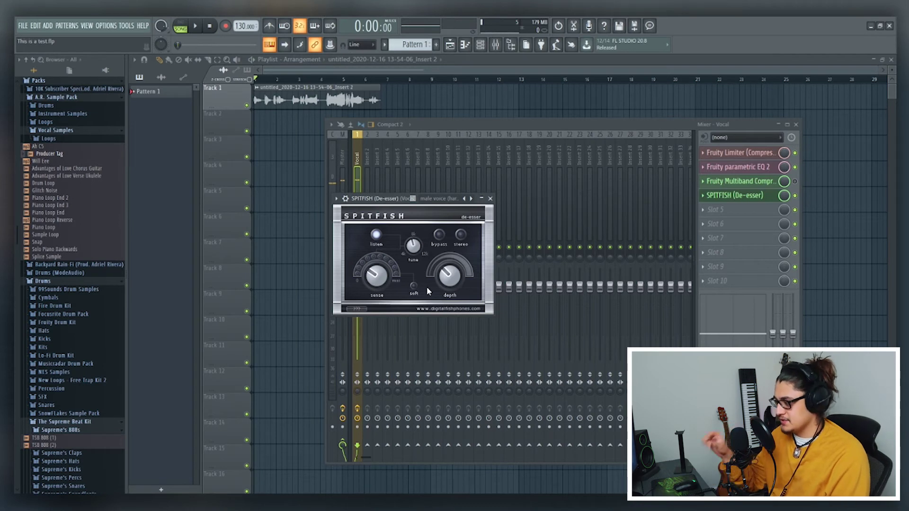
pyautogui.moveTo(443, 271); pyautogui.dragTo(458, 265)
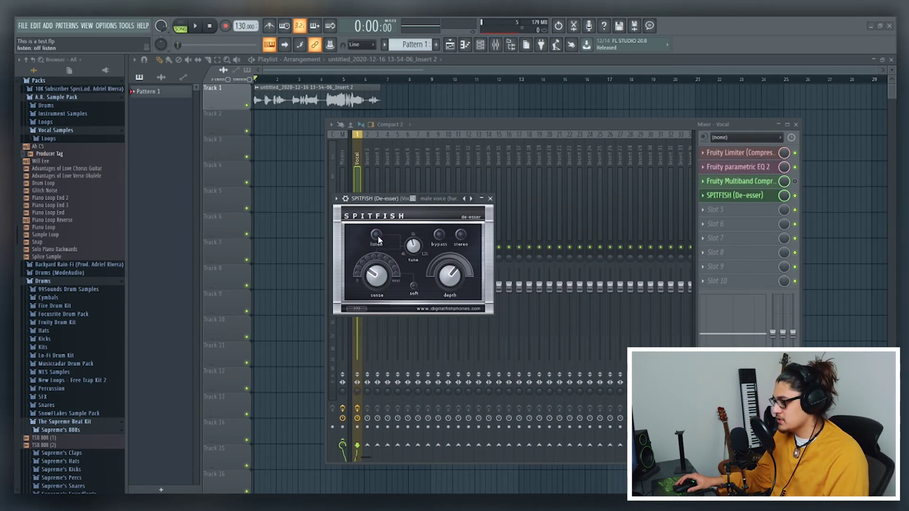
# Step: Audition the vocal with SPITFISH's listen mode off, and turn on soft mode for playback from the six-second mark
pyautogui.click(197, 27)
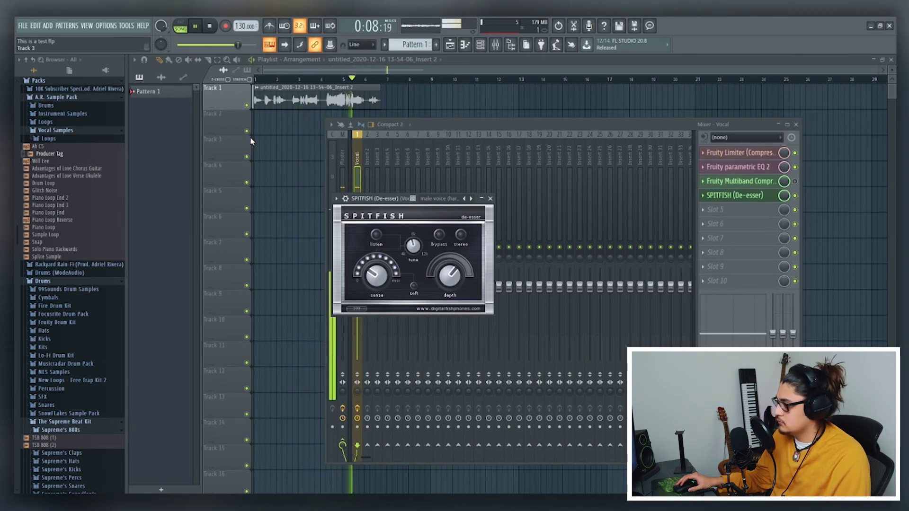
pyautogui.press('space')
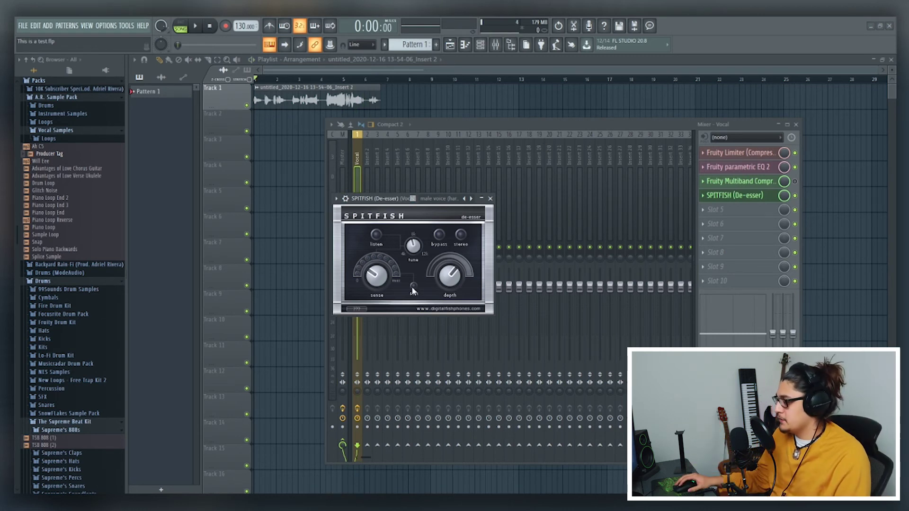
pyautogui.click(329, 83)
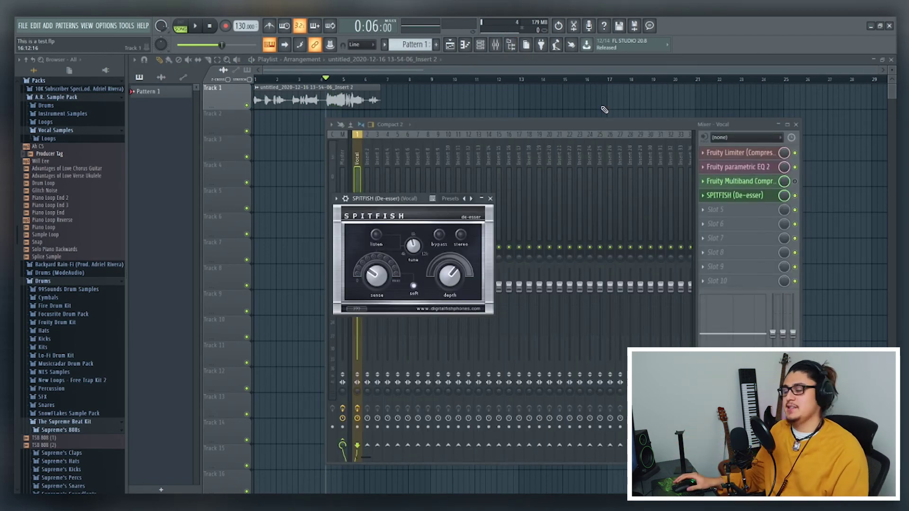
pyautogui.press('space')
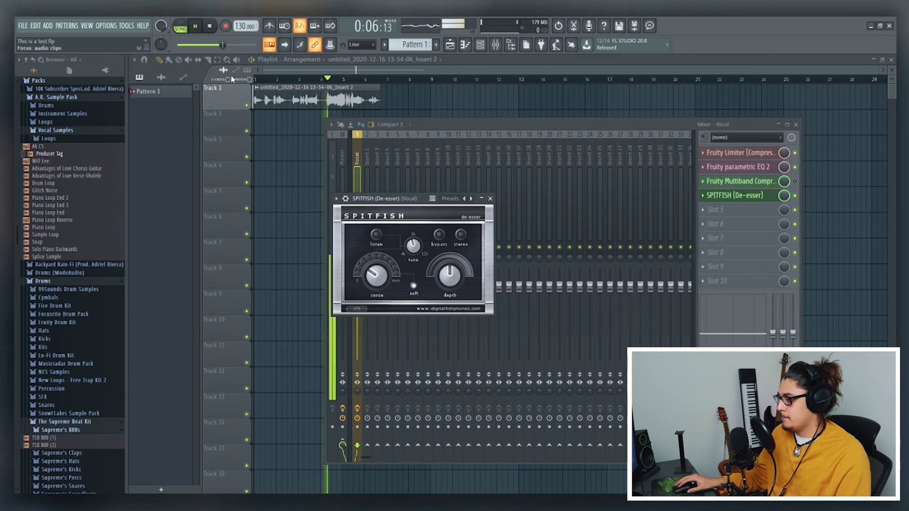